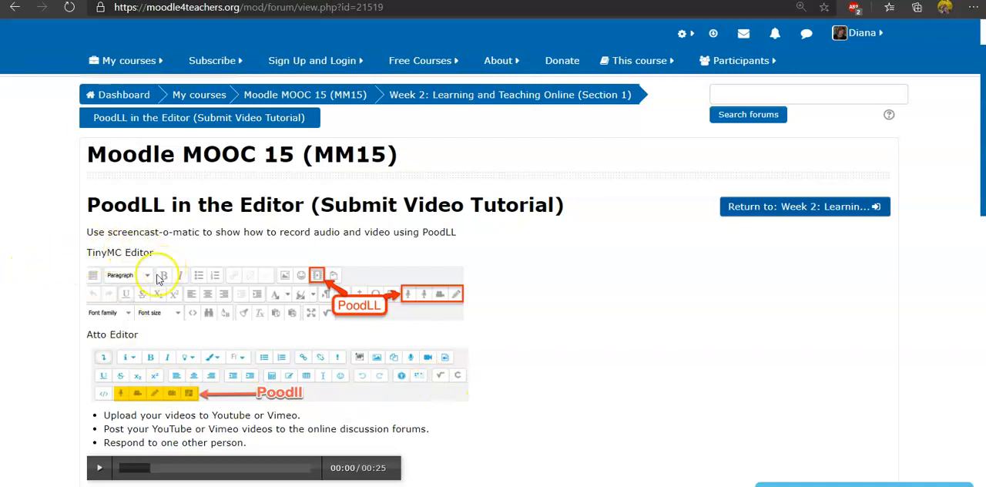
Set the account's preferred text editor to TinyMCE HTML editor in the editor preferences and save the change.
scroll(182, 360, down, 1)
scroll(182, 358, up, 1)
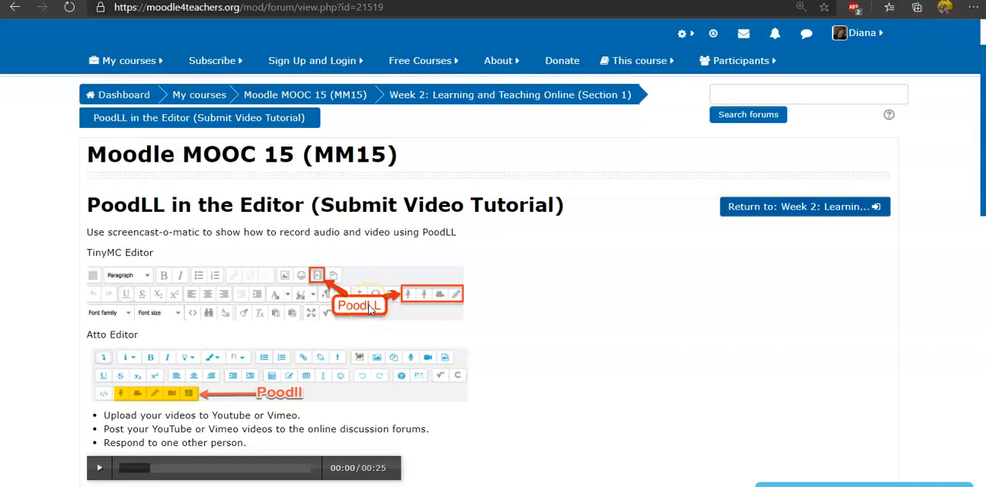
click(870, 33)
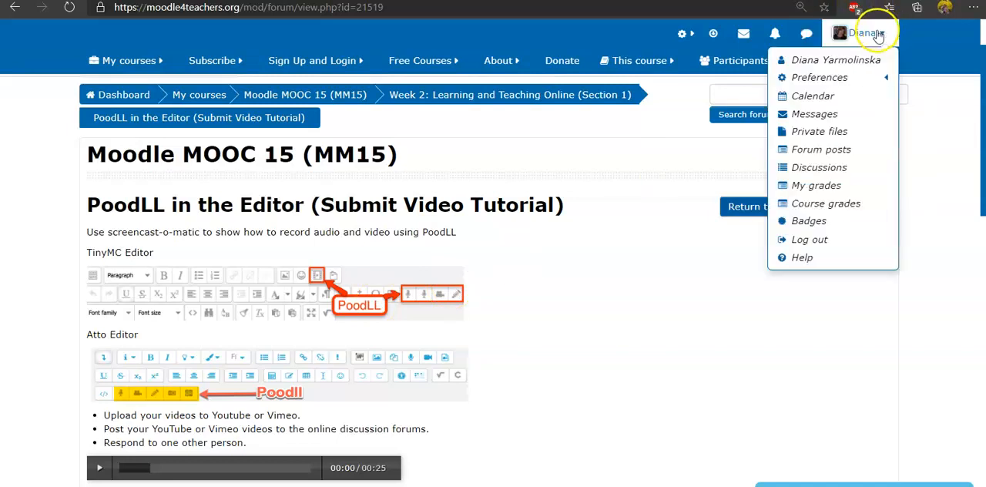
mouse_move(853, 78)
click(701, 82)
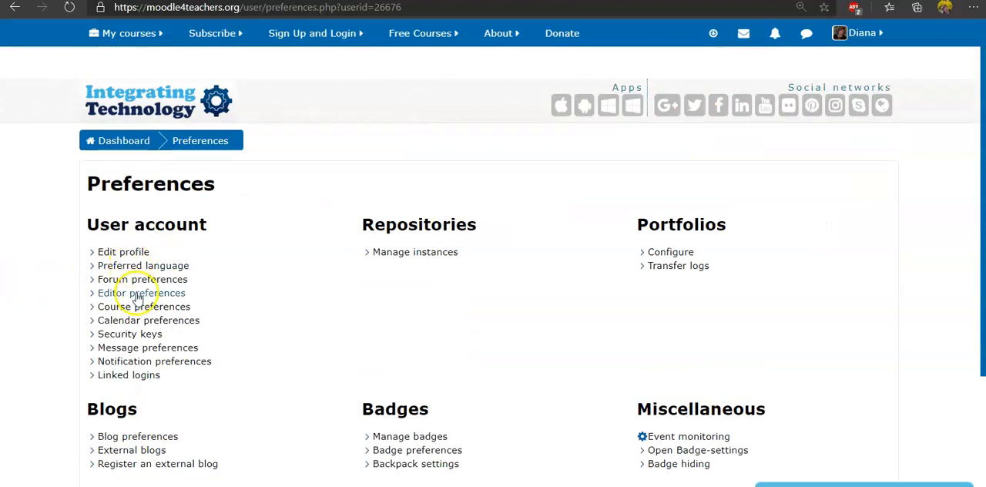
click(138, 293)
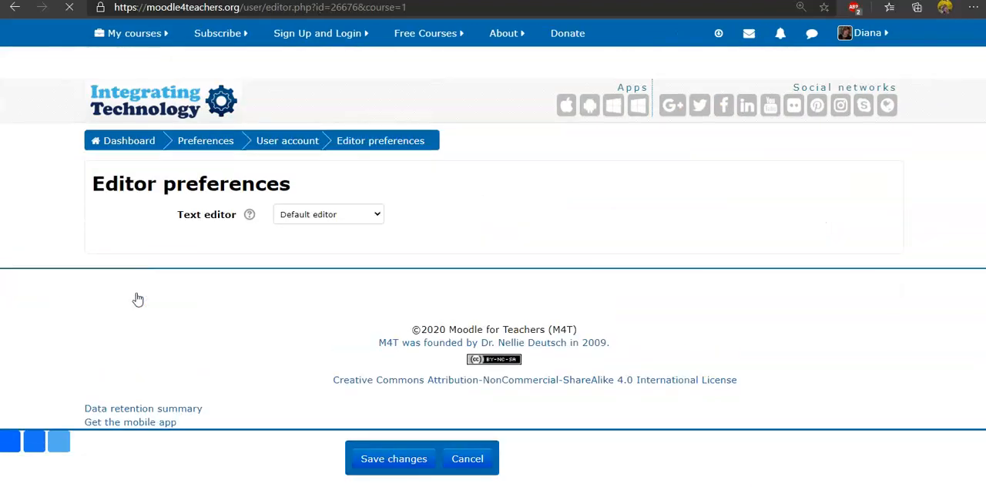
click(373, 216)
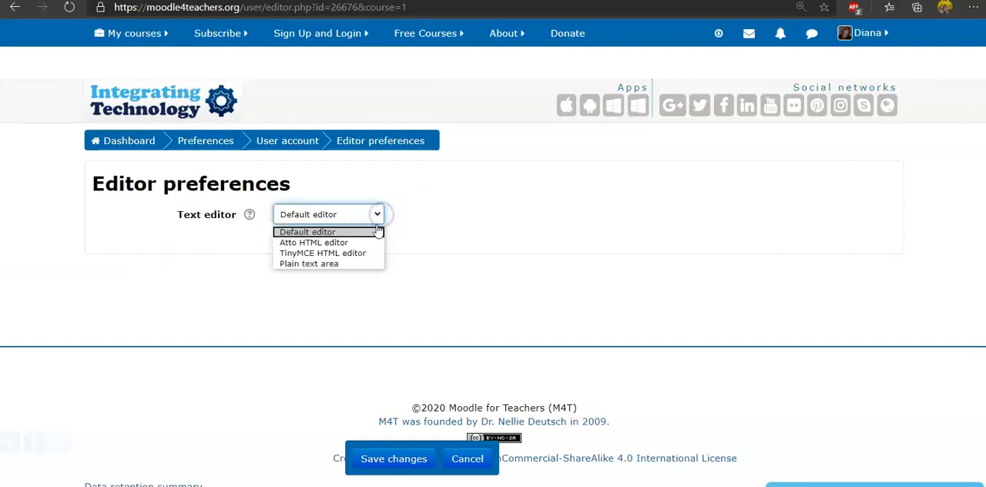
click(365, 253)
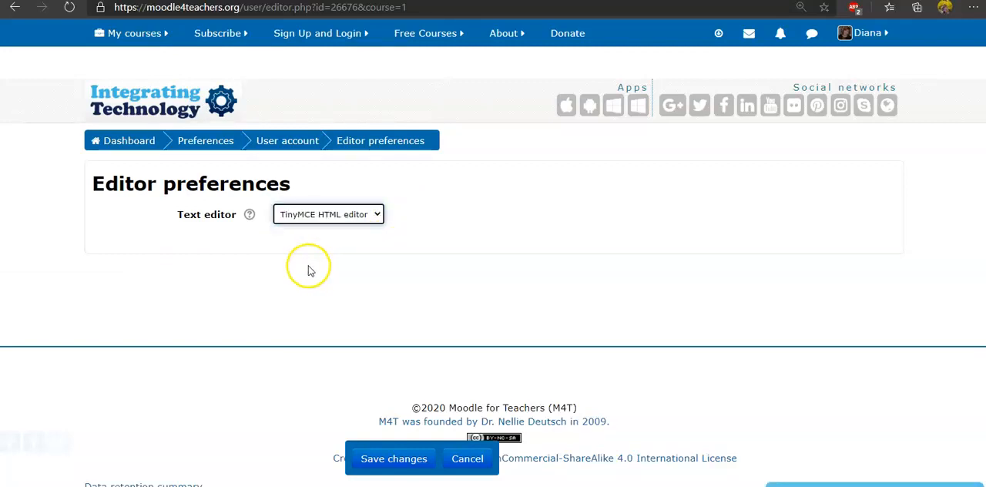
click(388, 459)
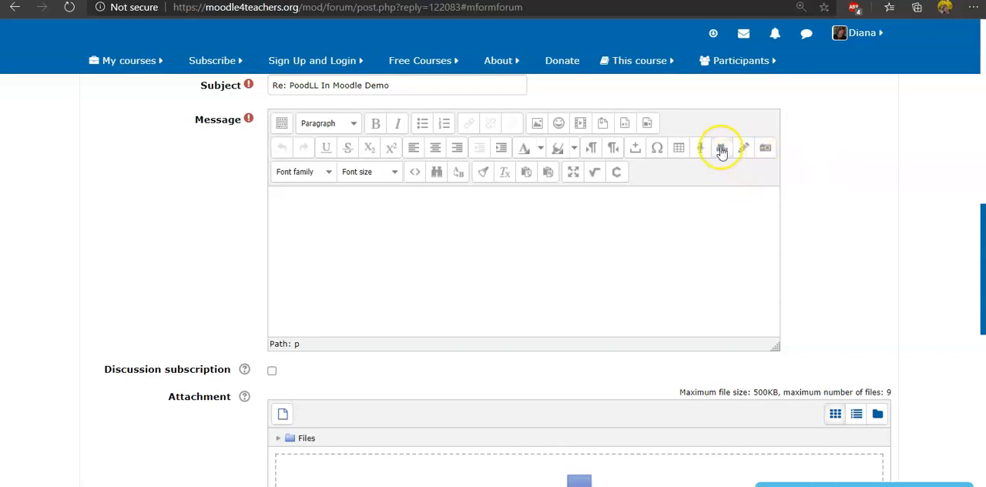
Record a short webcam video with PoodLL, play it back, upload it and insert it into the forum reply.
click(721, 151)
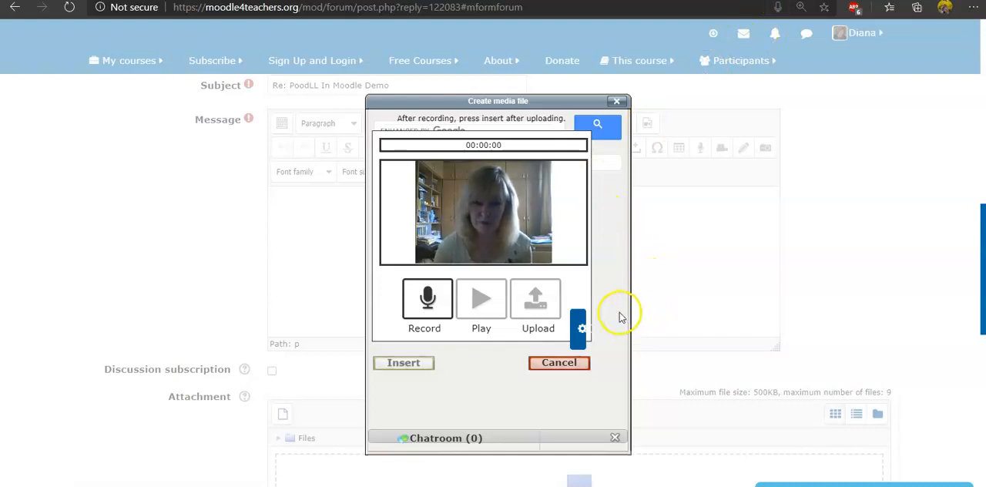
click(427, 301)
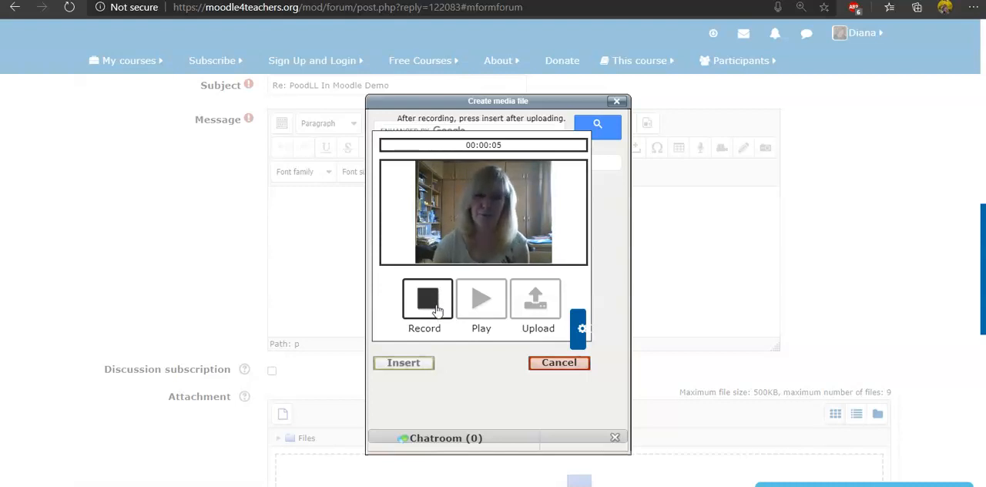
click(435, 308)
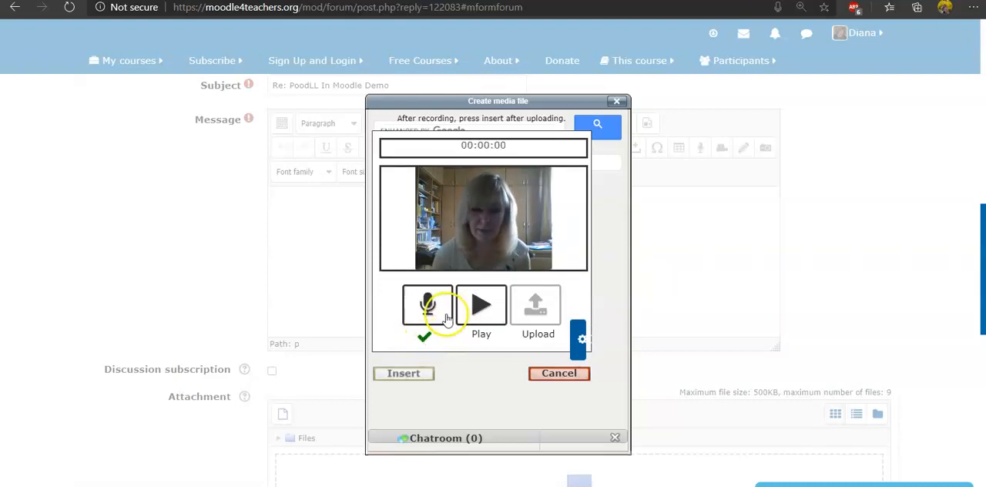
click(484, 312)
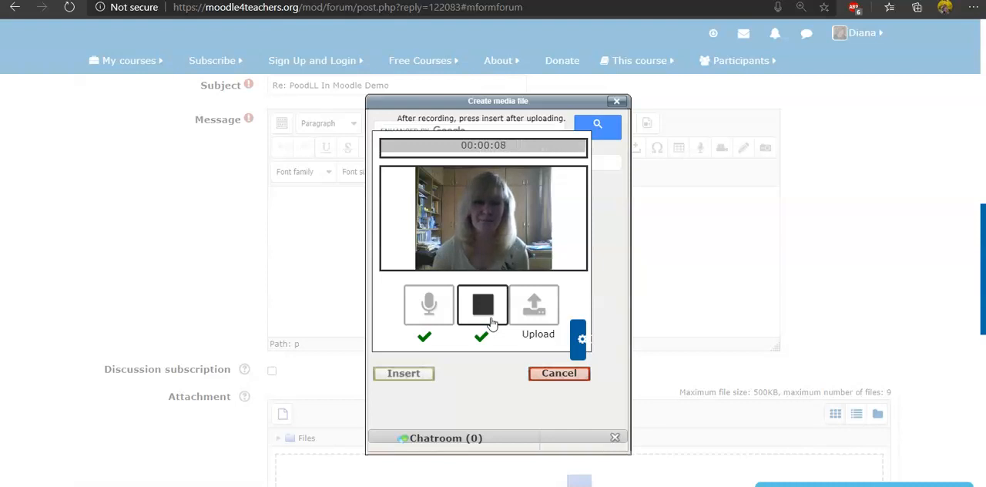
click(539, 314)
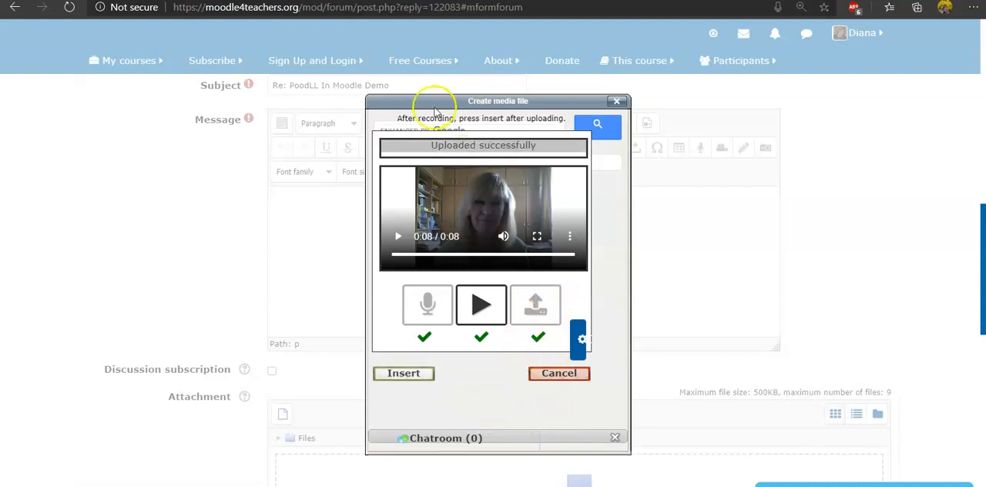
click(403, 373)
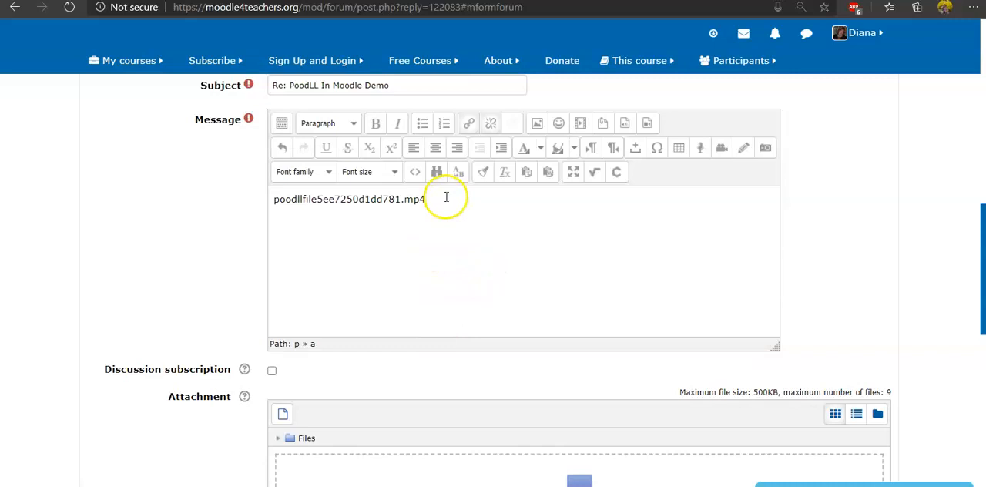
Draw a dark purple bird with beak, wing, eye and two legs using PoodLL's drawing tool, and insert the picture into the reply.
click(745, 152)
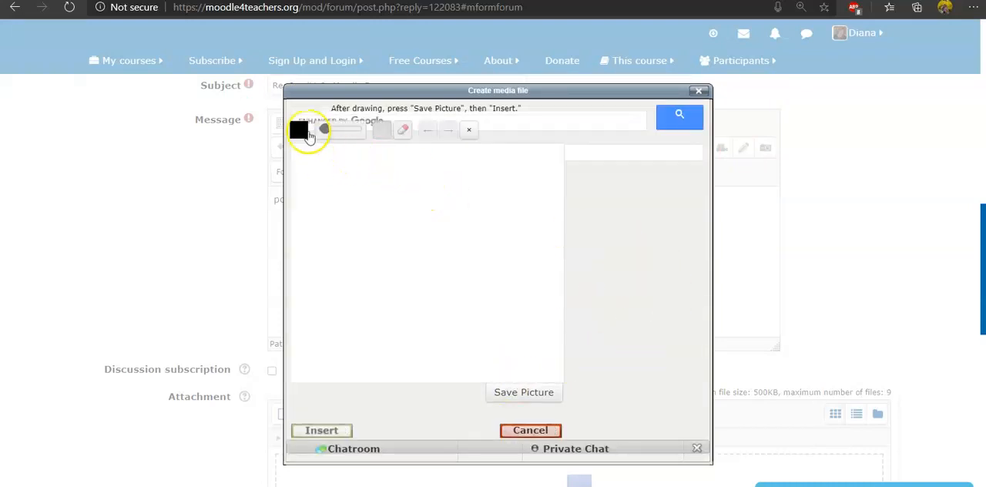
click(301, 132)
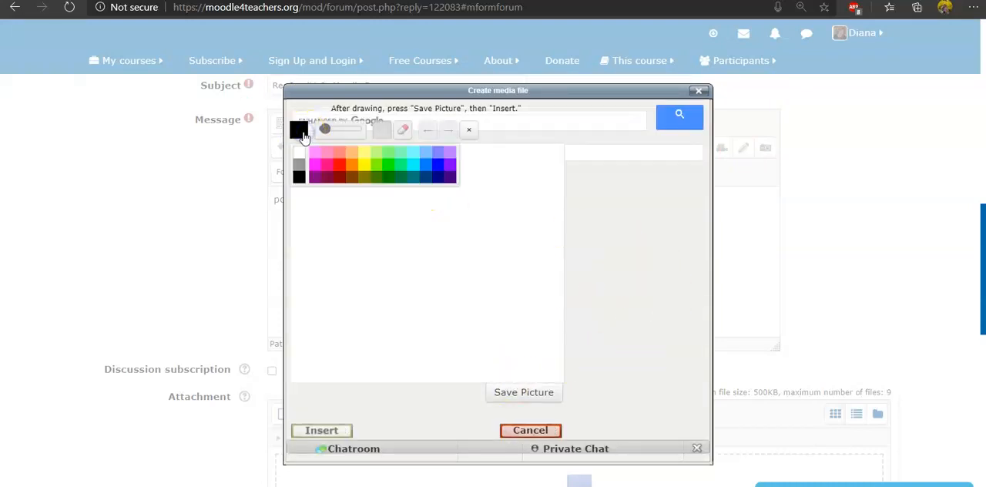
click(451, 178)
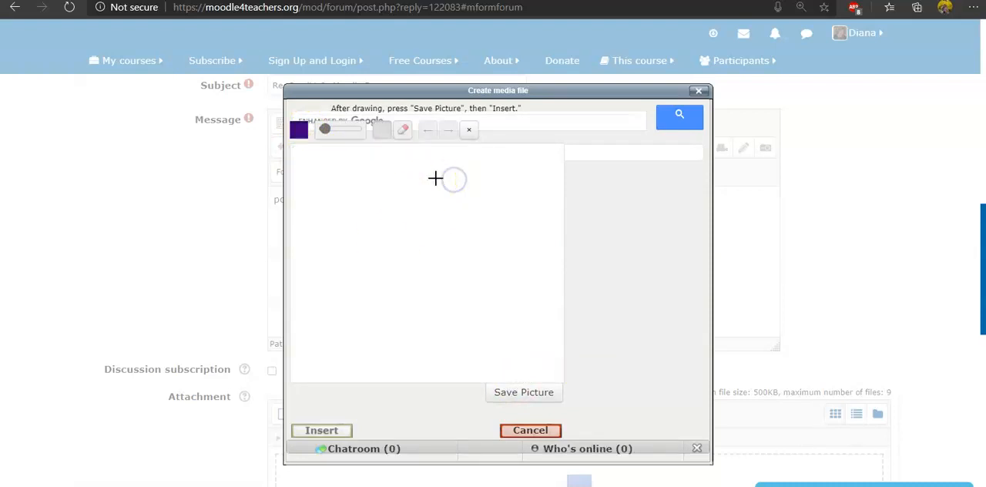
drag(395, 197, 408, 185)
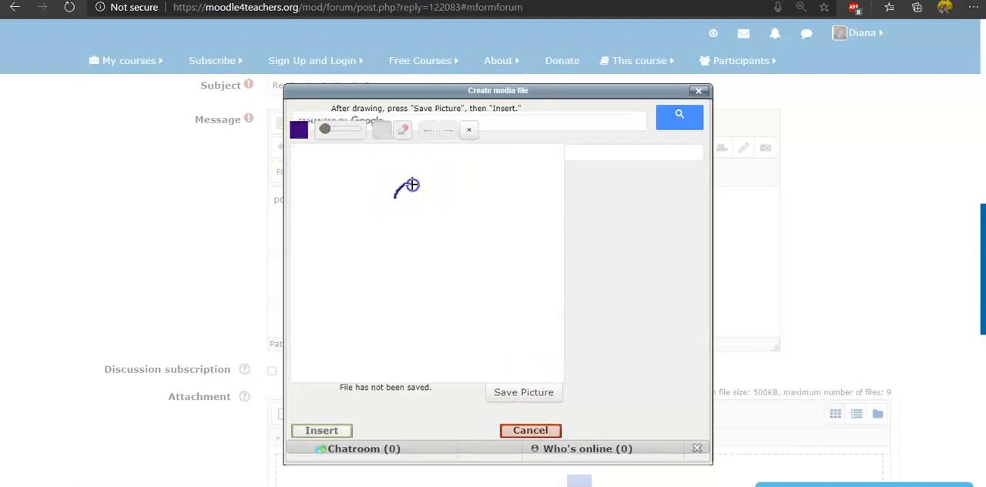
drag(474, 218, 481, 211)
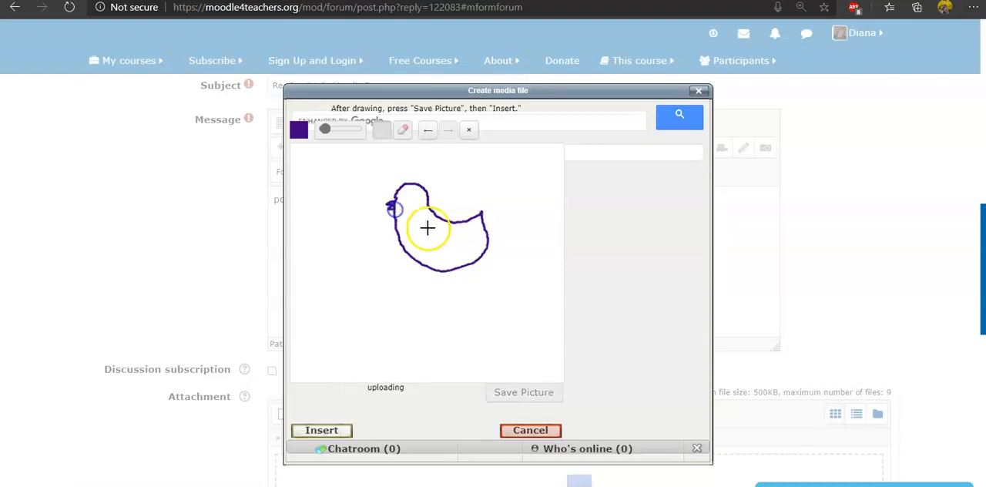
drag(423, 225, 460, 177)
drag(399, 197, 405, 199)
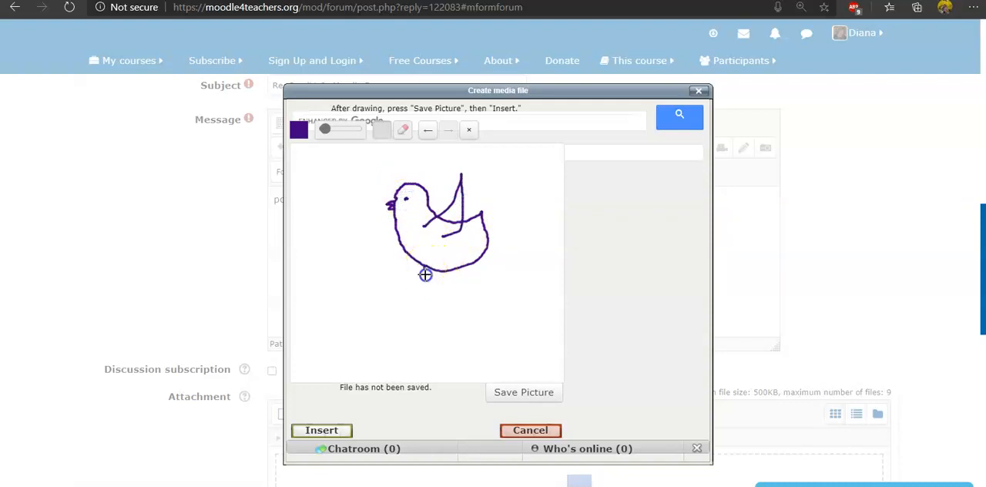
drag(443, 270, 438, 293)
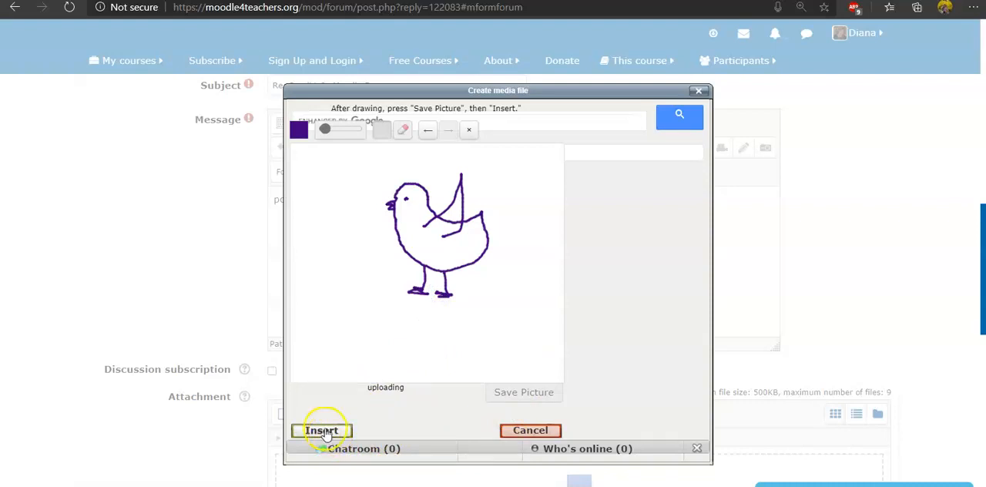
click(327, 436)
click(326, 433)
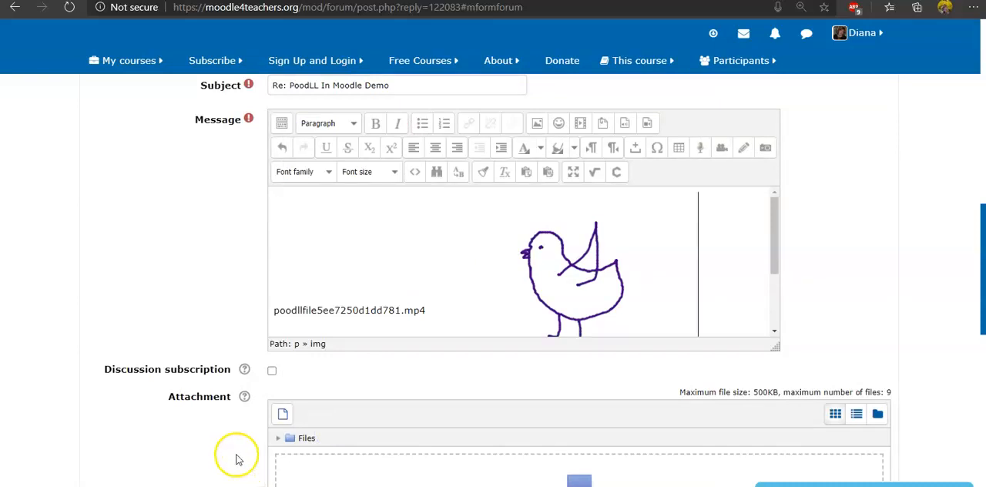
Check the inserted video link and bird drawing in the message and post the reply to the forum.
click(429, 316)
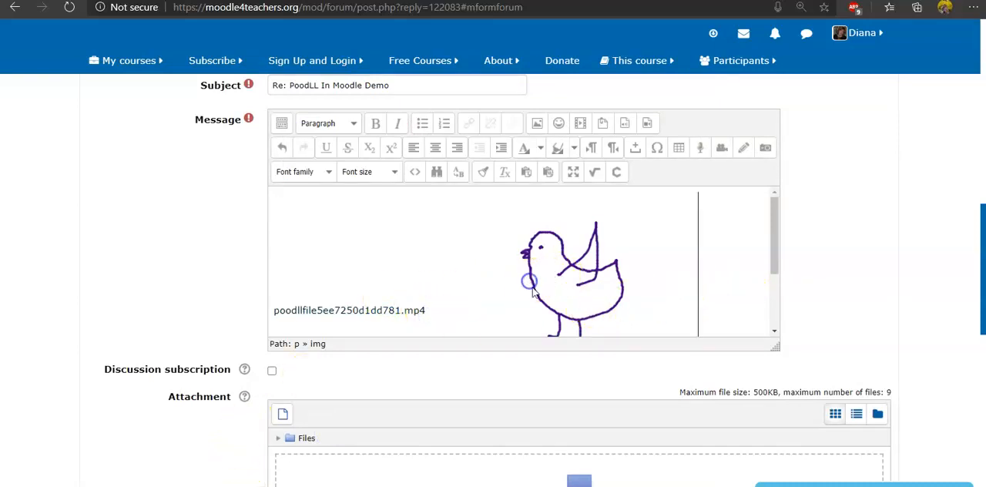
scroll(397, 261, down, 1)
scroll(301, 300, down, 2)
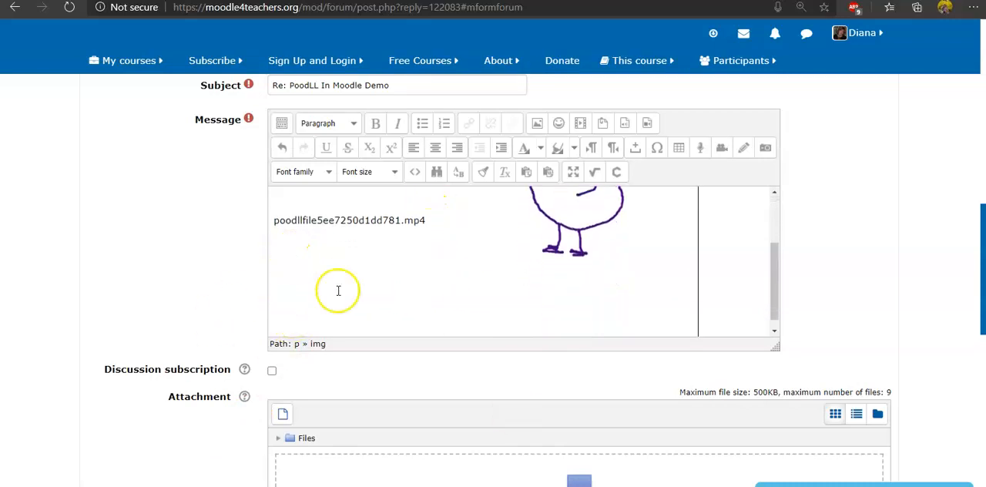
scroll(351, 314, up, 1)
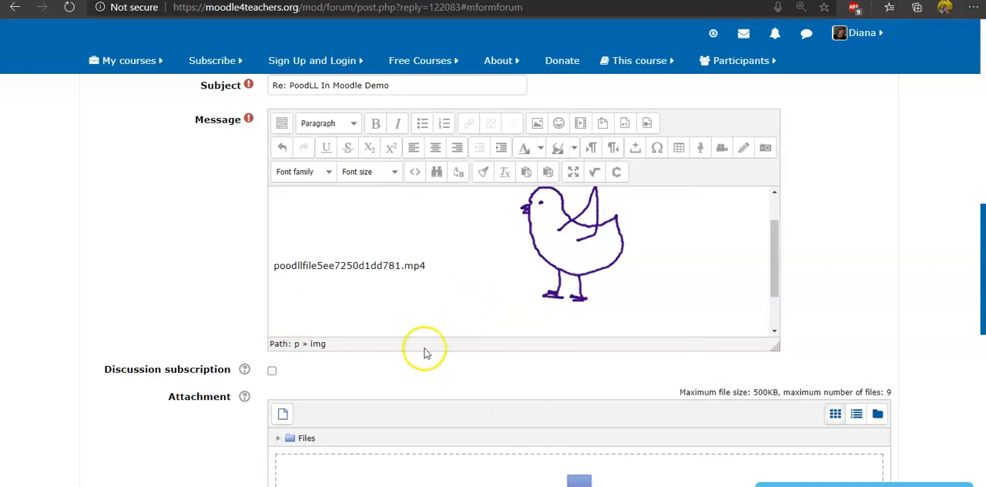
scroll(425, 347, down, 1)
scroll(604, 377, down, 1)
scroll(594, 378, down, 1)
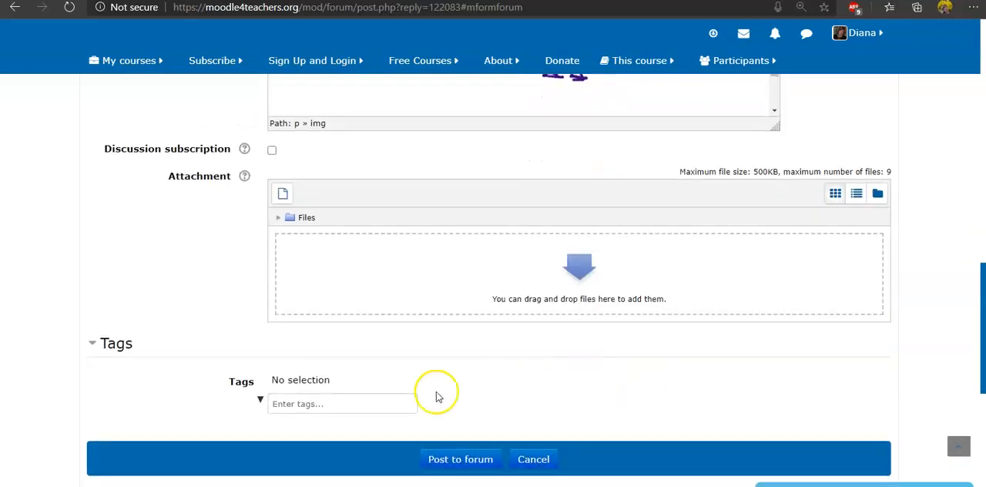
click(471, 460)
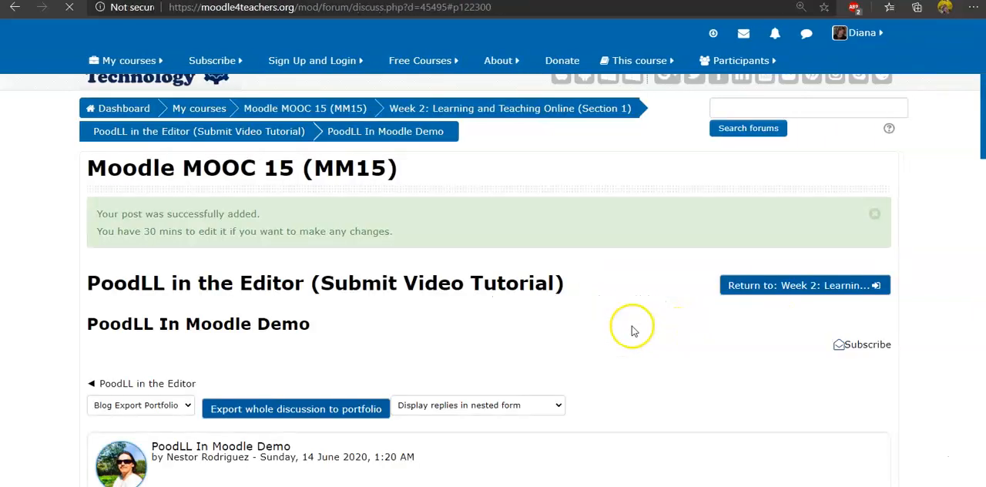
Examine the posted reply in the discussion, including its embedded video and bird drawing.
scroll(624, 317, down, 12)
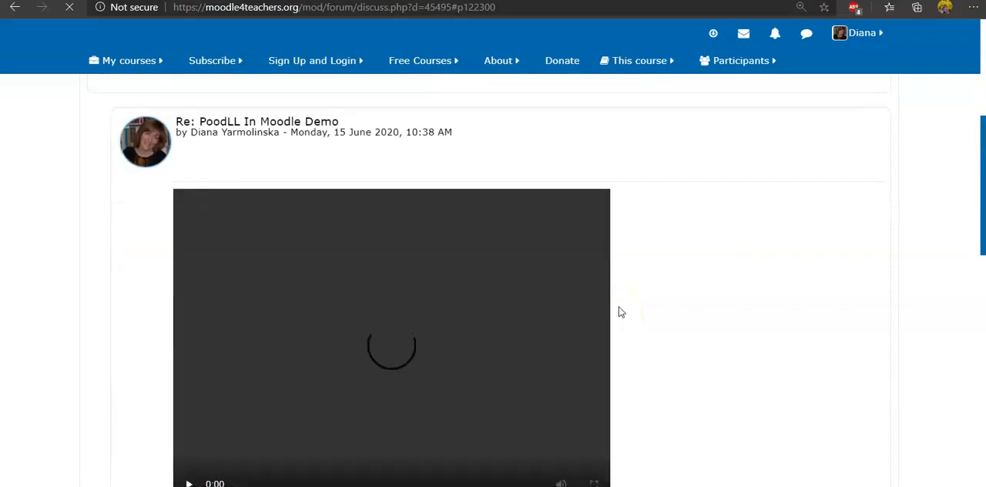
scroll(619, 295, up, 4)
scroll(618, 293, up, 2)
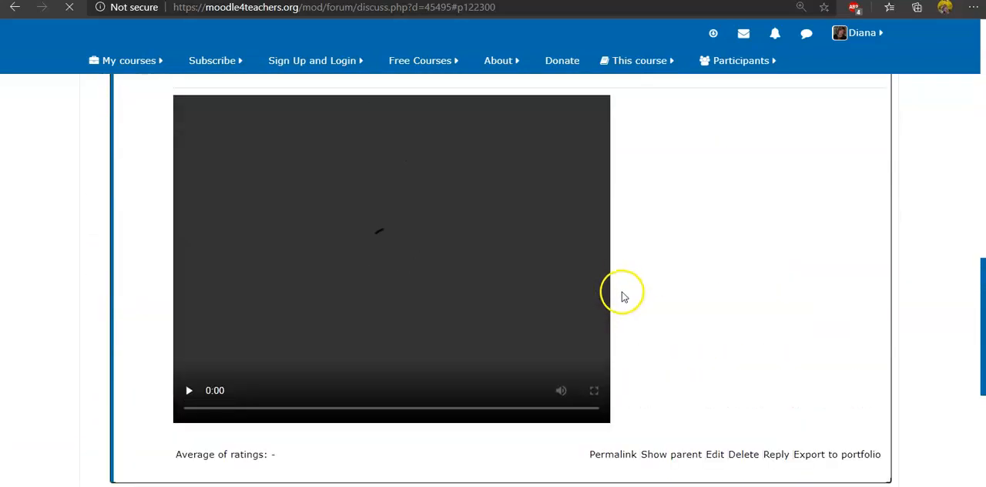
scroll(748, 279, down, 2)
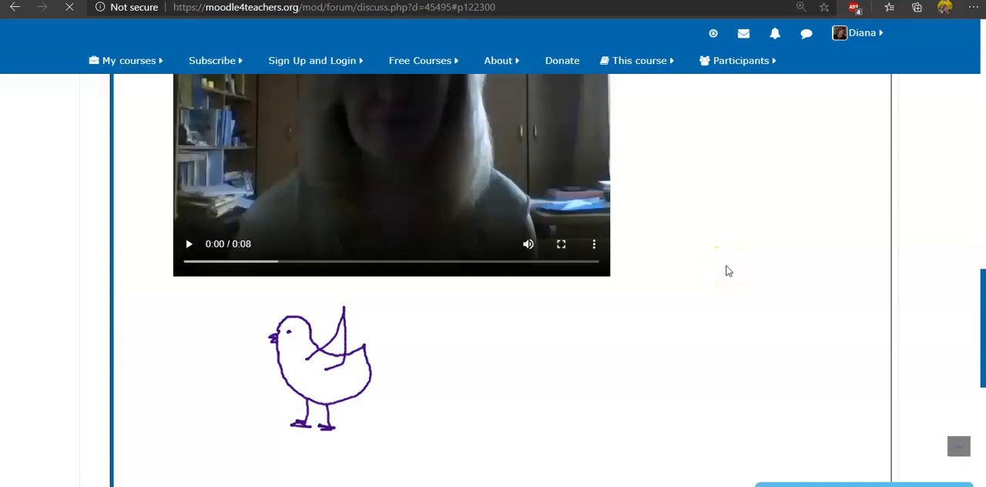
scroll(728, 271, up, 1)
scroll(728, 271, down, 1)
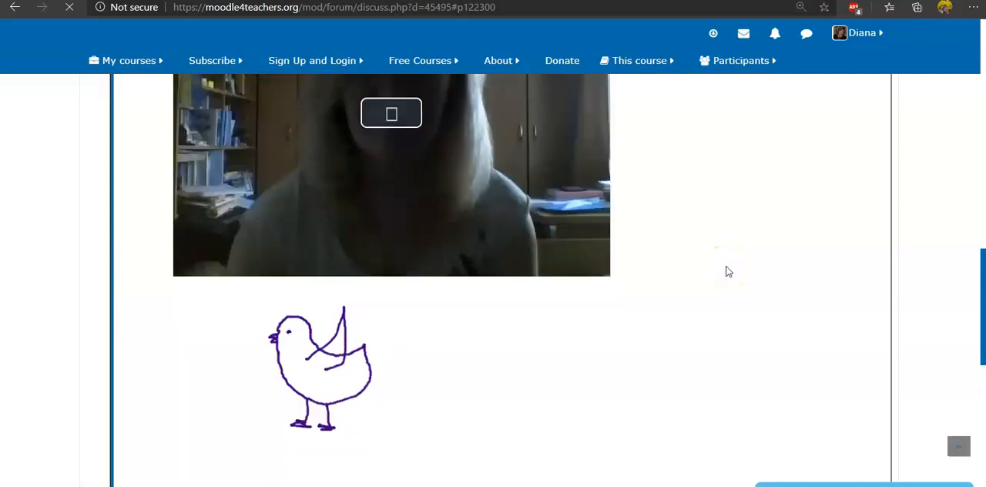
click(696, 283)
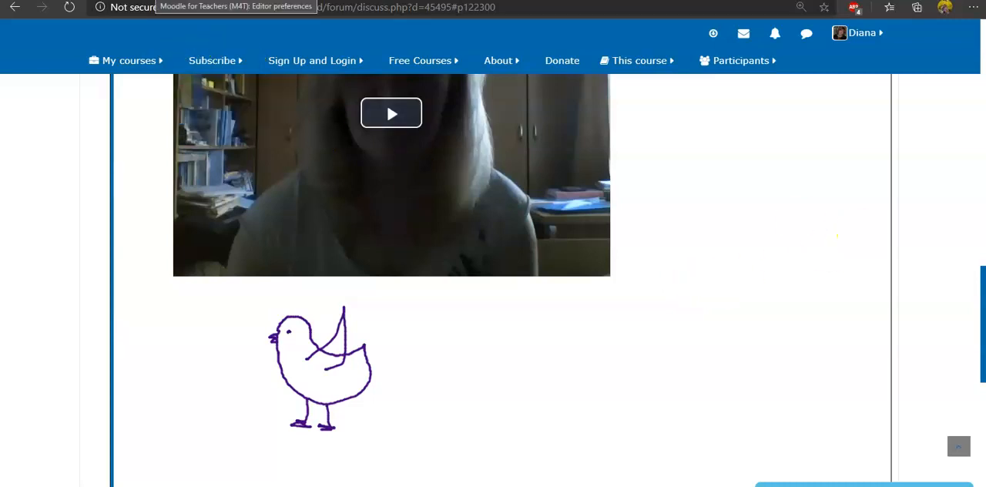
Switch to the preferences page, set the preferred text editor to Atto HTML editor and save the change.
click(181, 1)
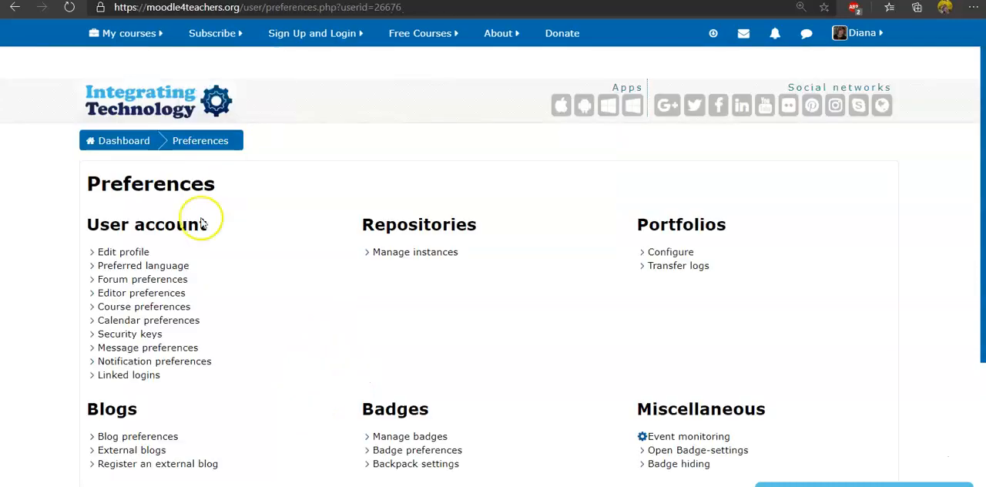
click(152, 297)
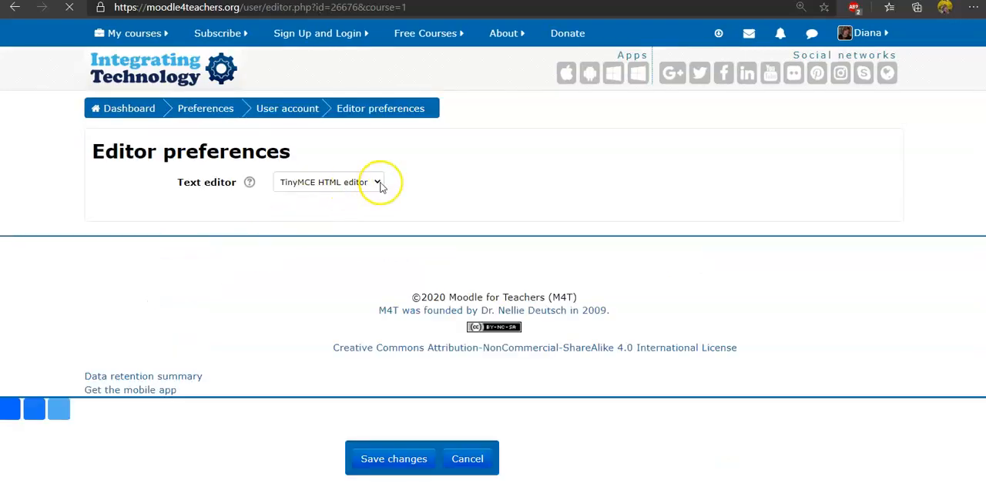
click(378, 183)
click(339, 210)
click(412, 457)
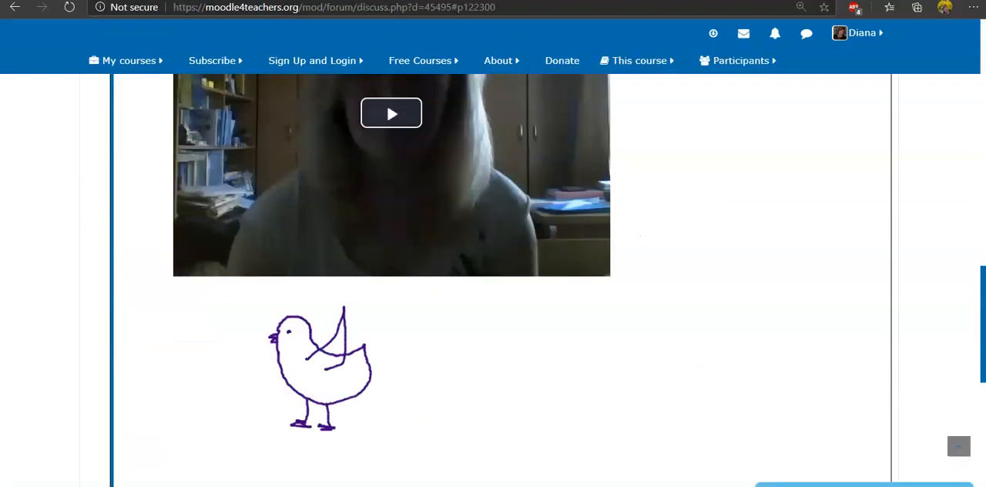
Return from the PoodLL In Moodle Demo discussion to the PoodLL in the Editor (Submit Video Tutorial) forum.
scroll(542, 285, up, 3)
scroll(543, 285, up, 8)
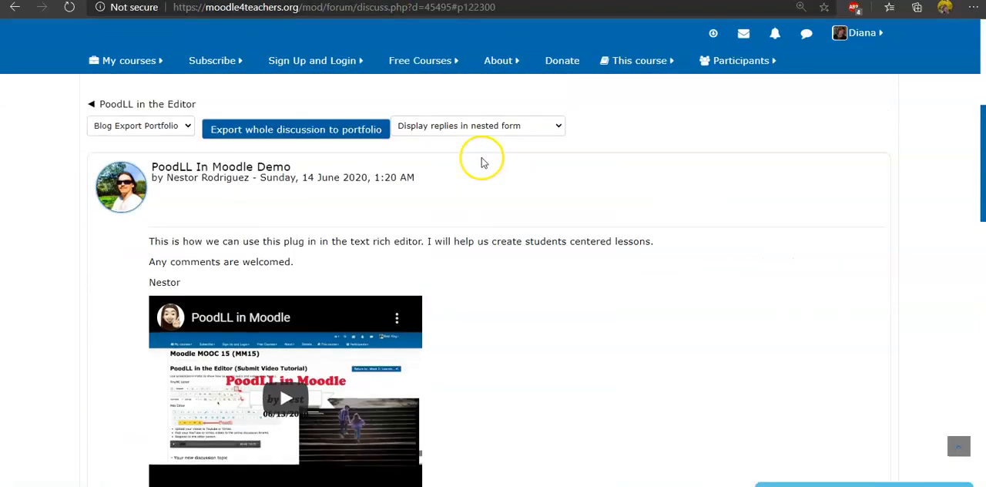
scroll(246, 235, up, 3)
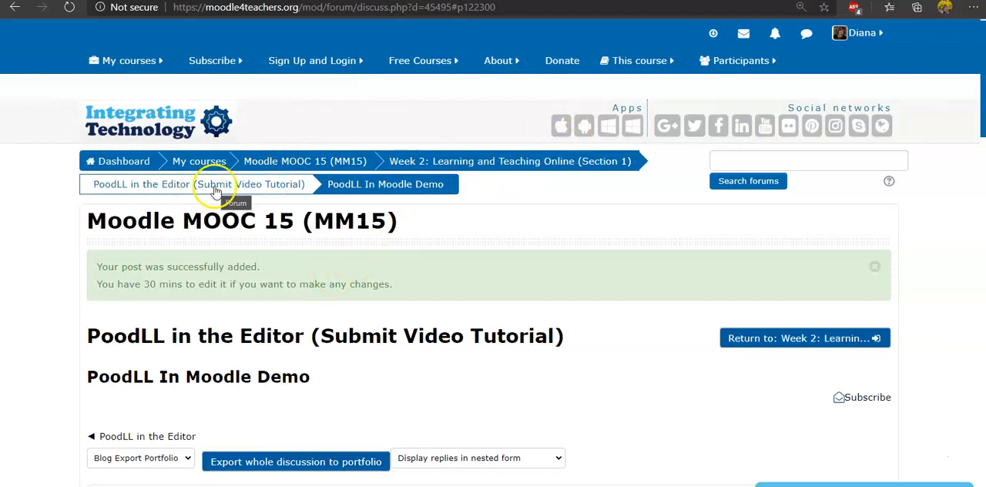
click(266, 190)
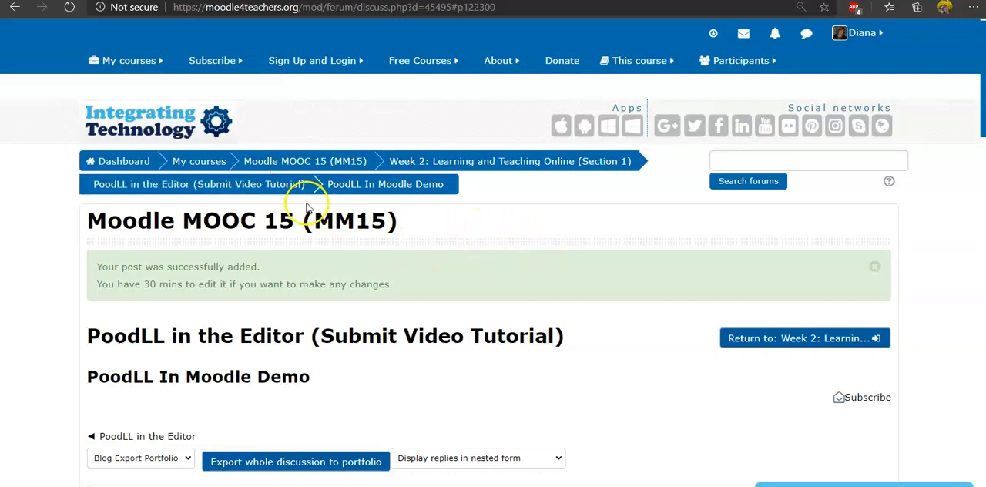
click(263, 192)
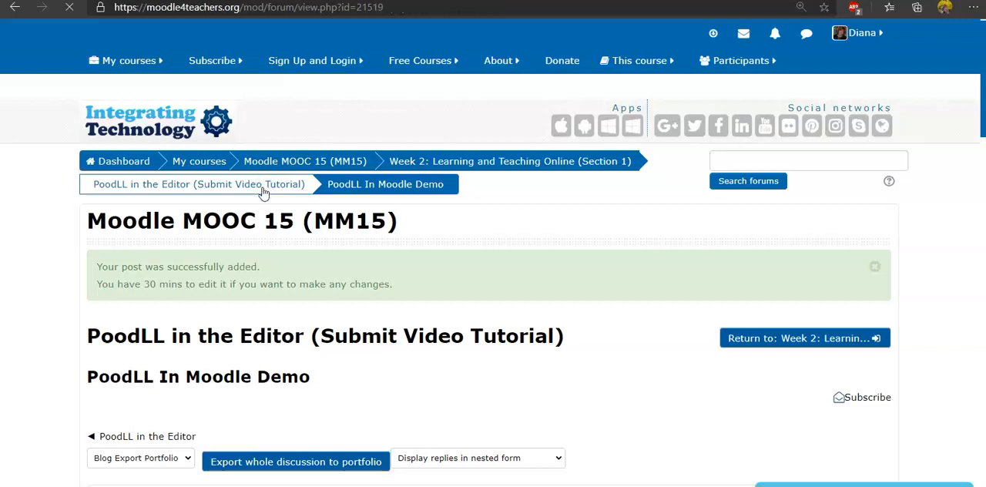
Find the second discussion in the forum's list, PoodLL in the Editor, and open it.
scroll(443, 238, down, 3)
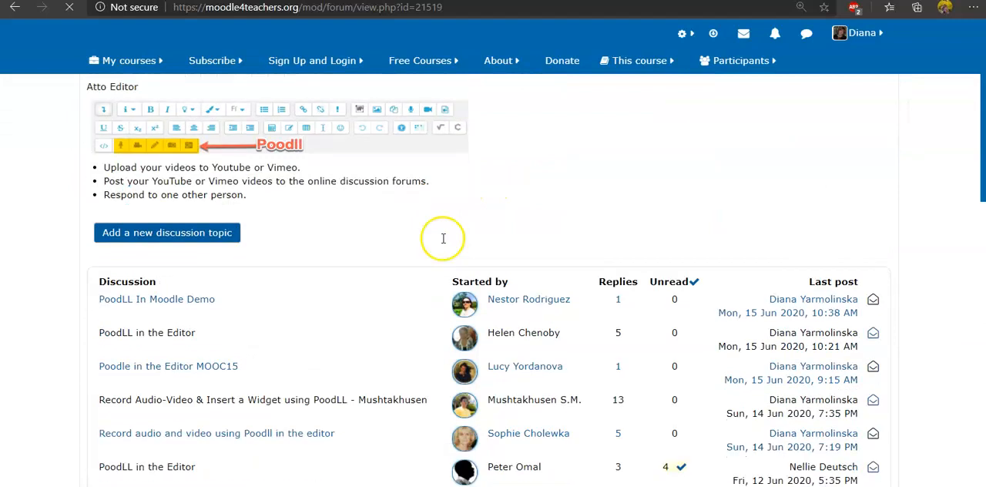
scroll(443, 238, down, 1)
scroll(462, 243, down, 1)
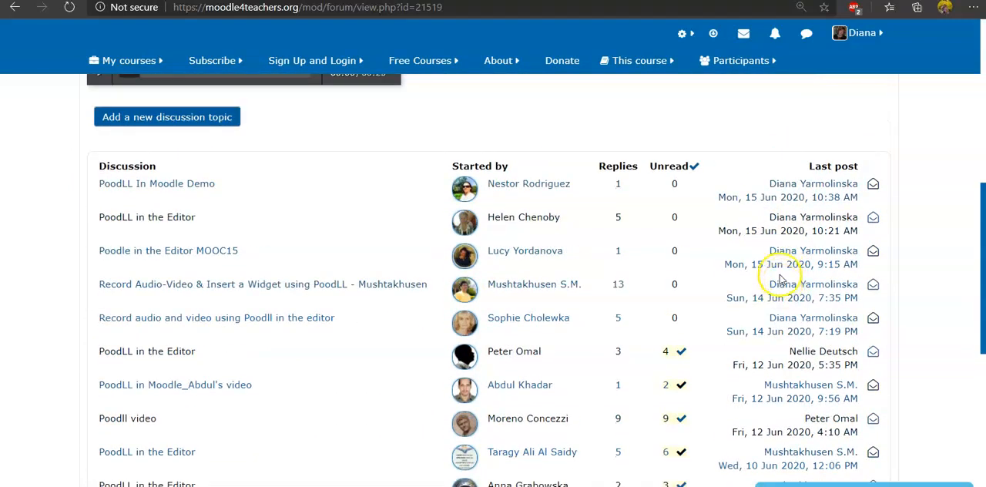
scroll(780, 278, down, 1)
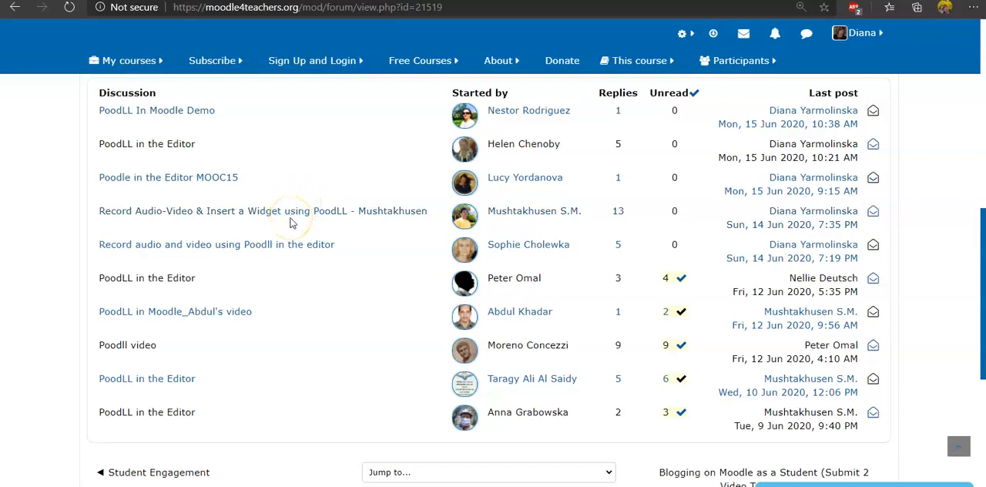
click(185, 151)
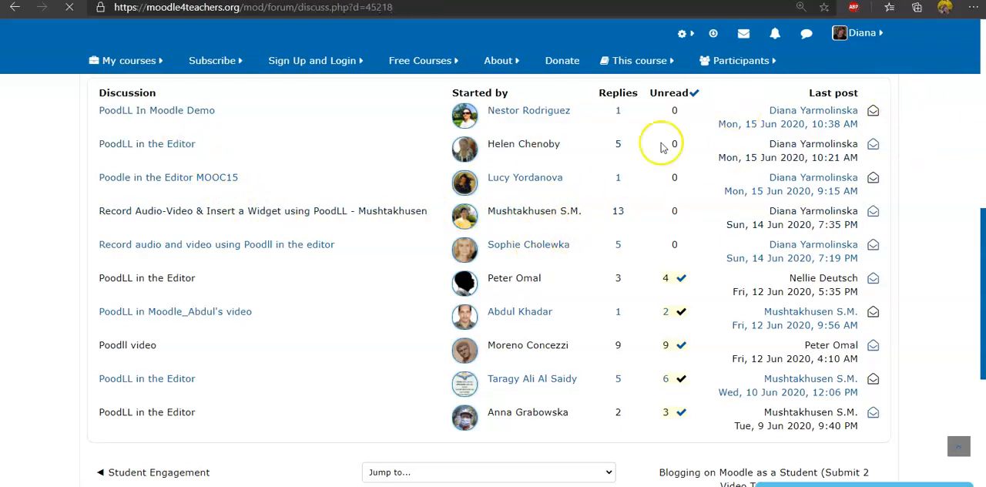
Start a reply to the opening post about recording audio and video, and go to its empty message field.
scroll(599, 220, down, 5)
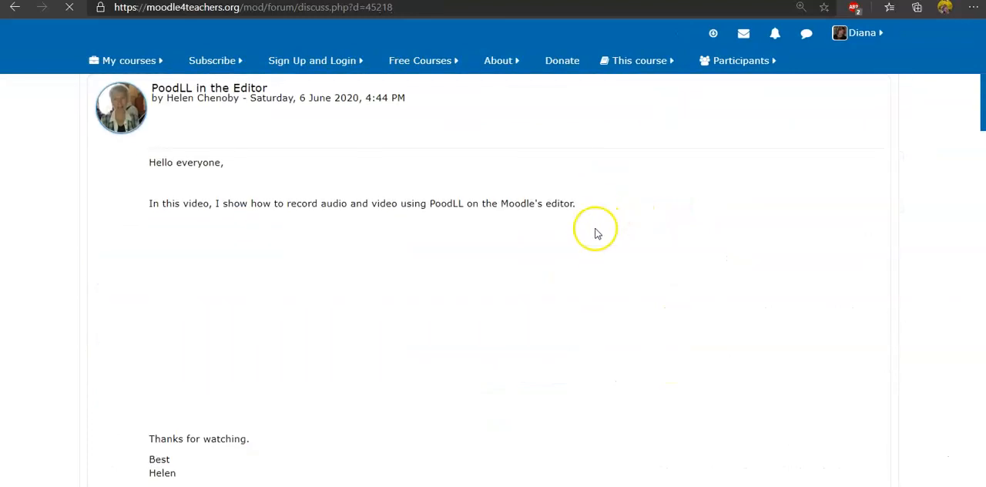
scroll(595, 238, down, 1)
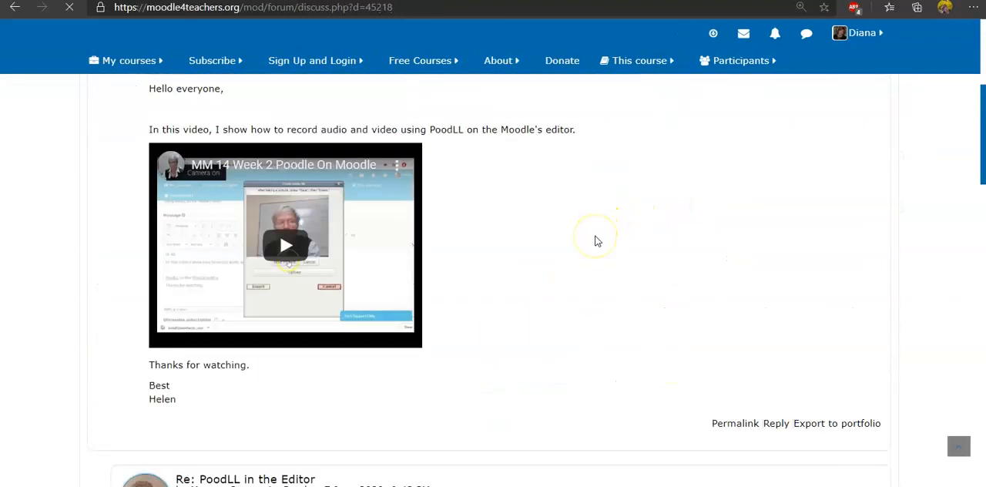
scroll(599, 244, down, 1)
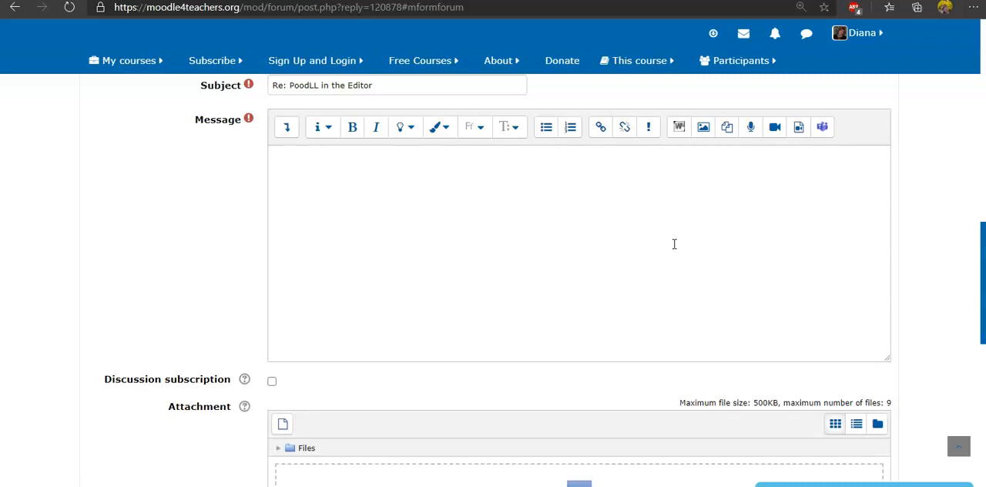
Expand the Atto editor's full set of tools, open the PoodLL widgets and choose the first Stopwatch for insertion.
click(286, 128)
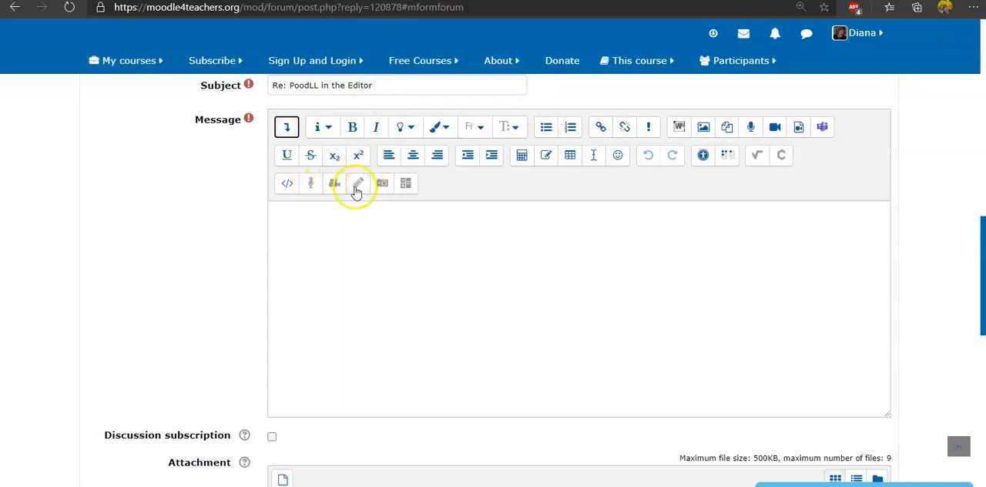
click(405, 185)
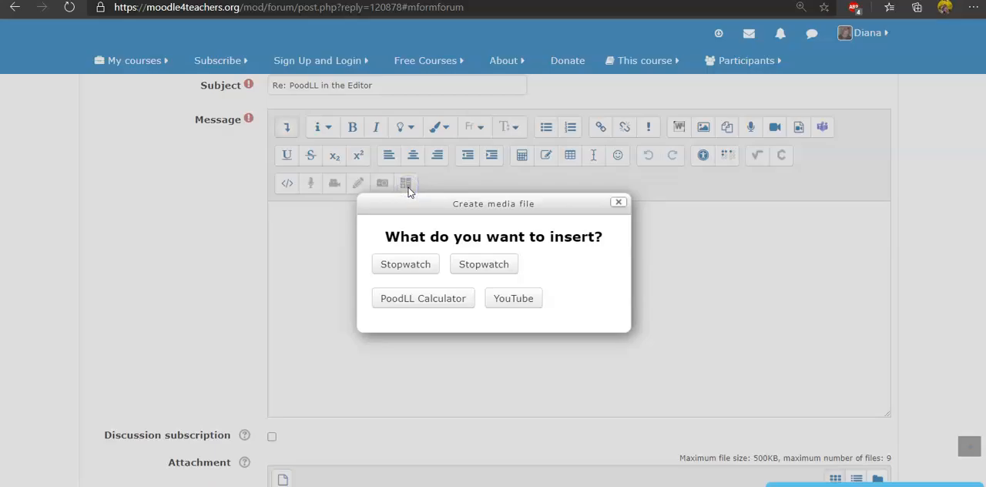
click(428, 271)
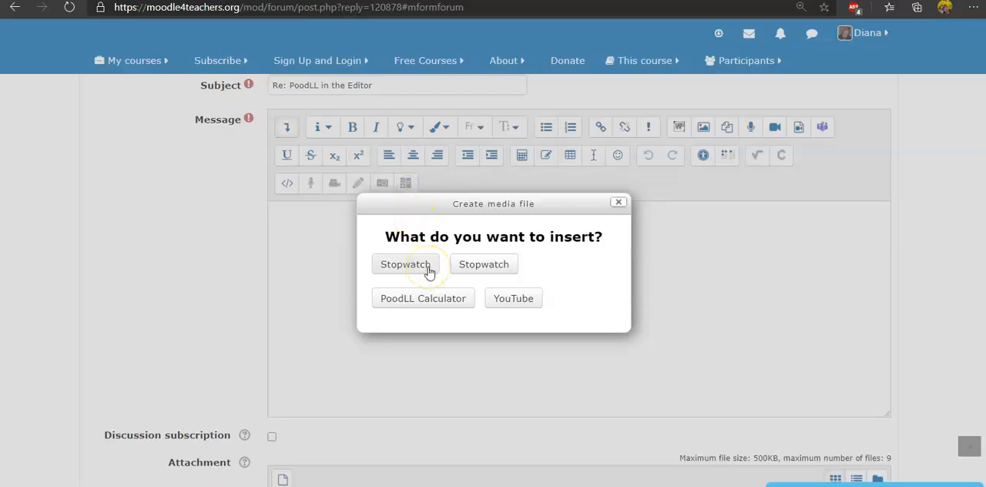